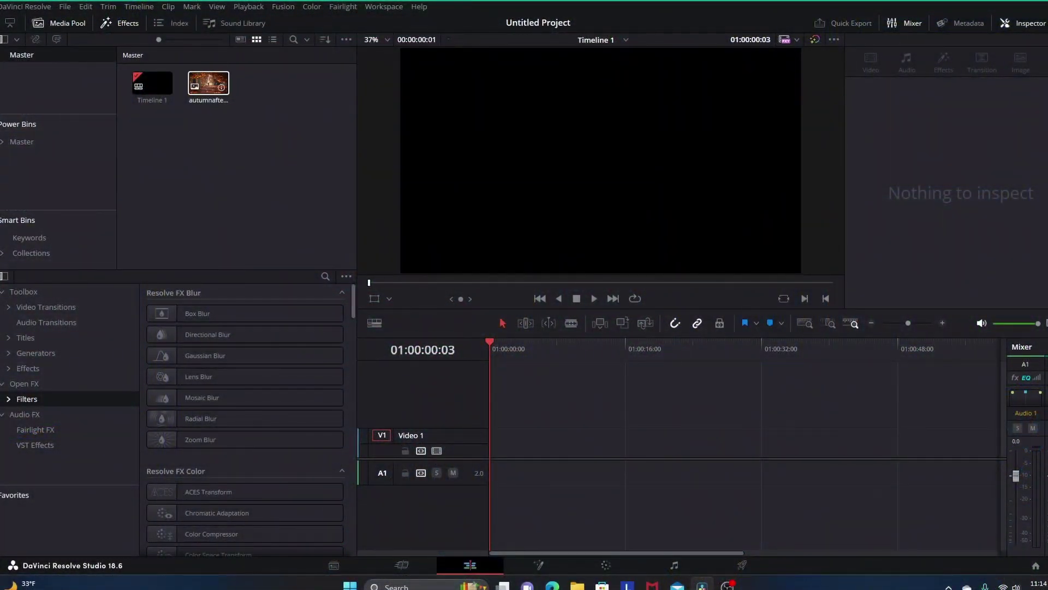
Step: Place the autumn image at the start of the Video 1 track and extend the clip to about 16 seconds
drag(232, 121, 431, 487)
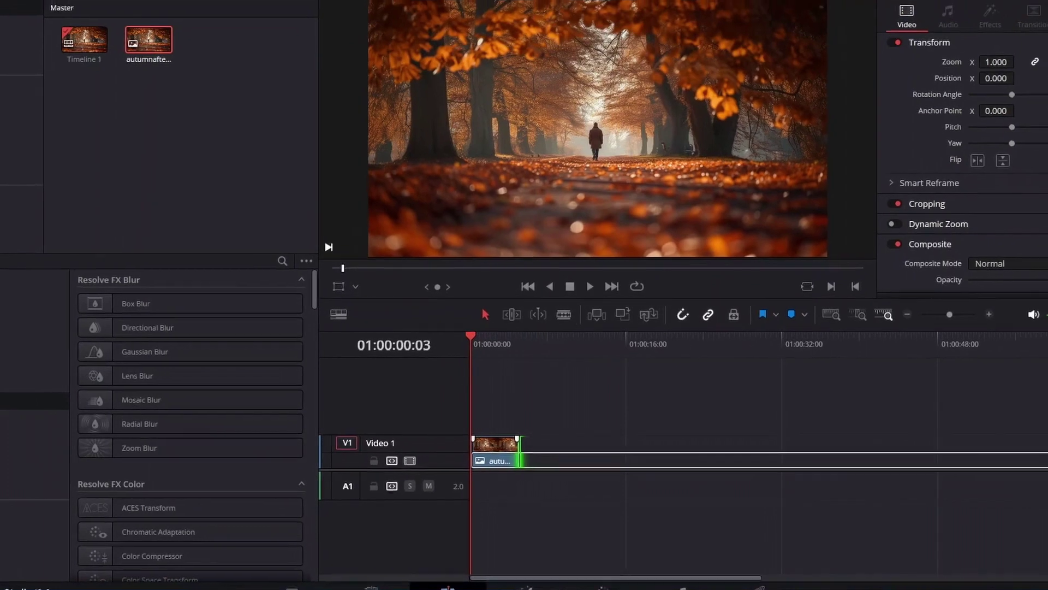
drag(519, 443, 625, 447)
click(595, 445)
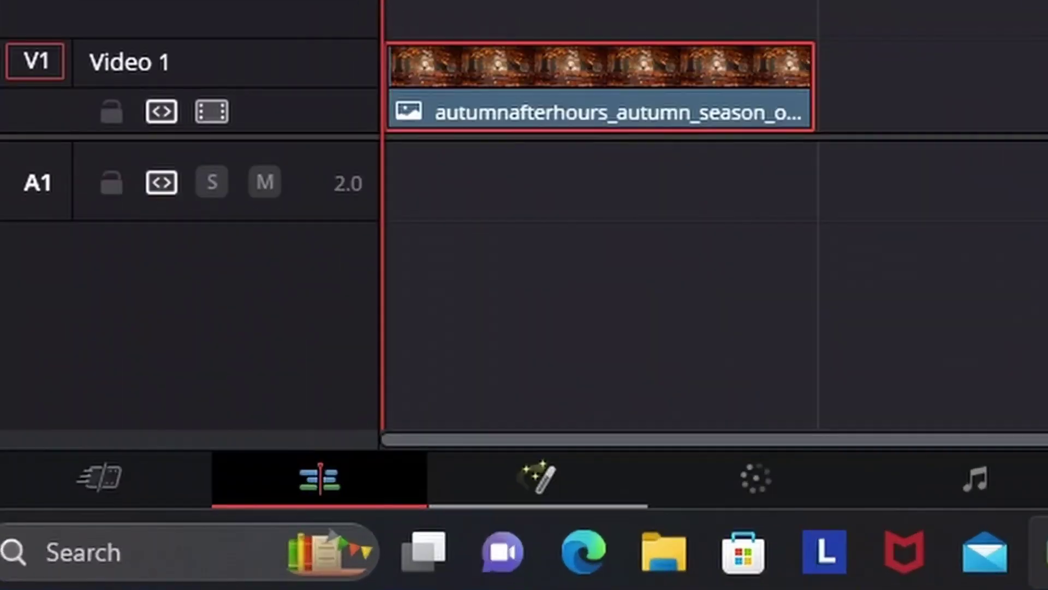
Step: Open the autumn clip in the Fusion page and spread the MediaIn1 and MediaOut1 nodes farther apart
click(538, 515)
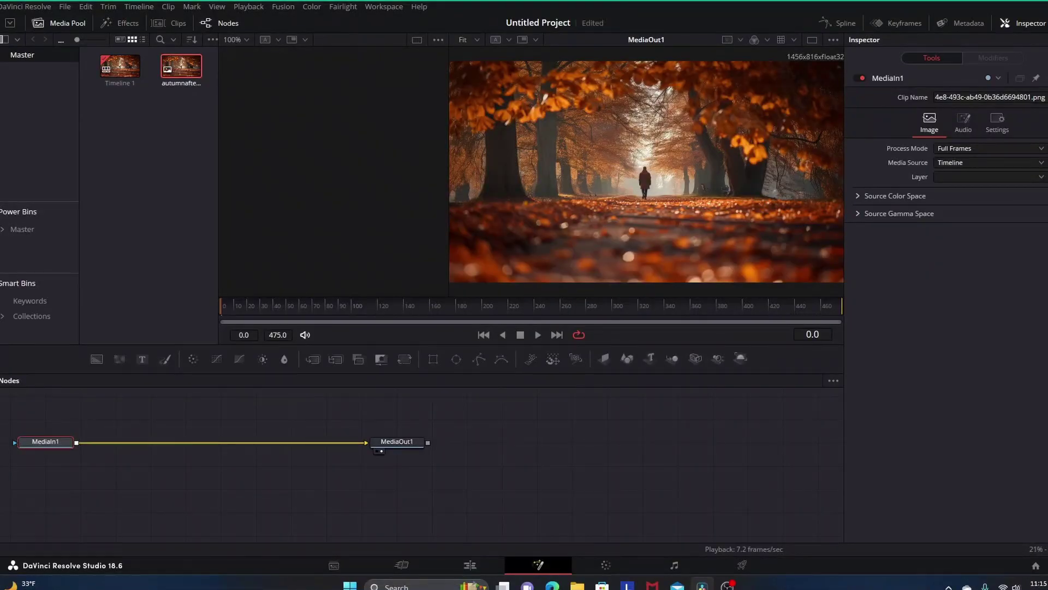
drag(45, 441, 127, 468)
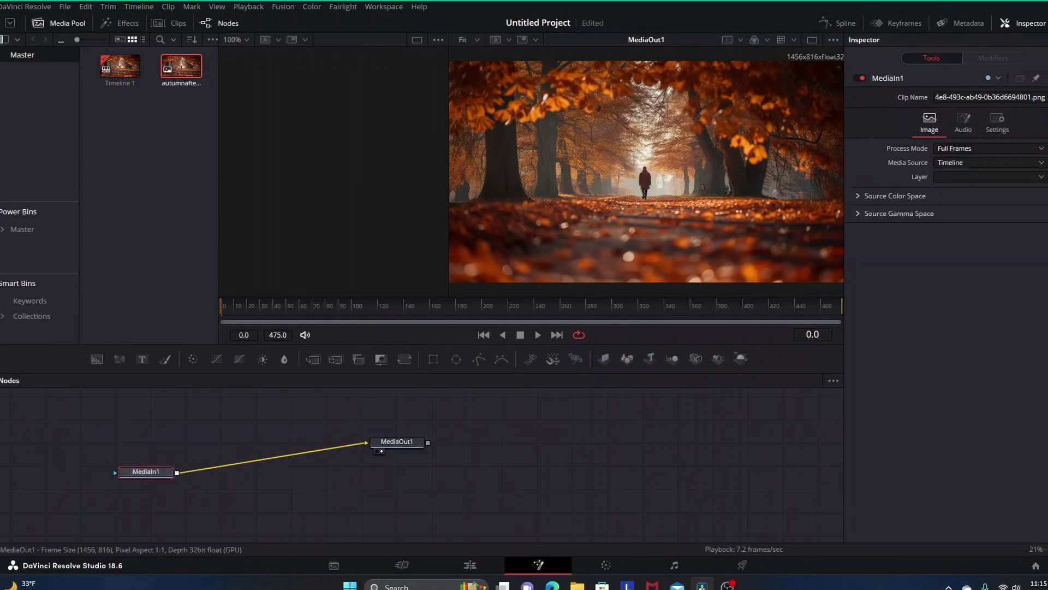
drag(398, 441, 554, 459)
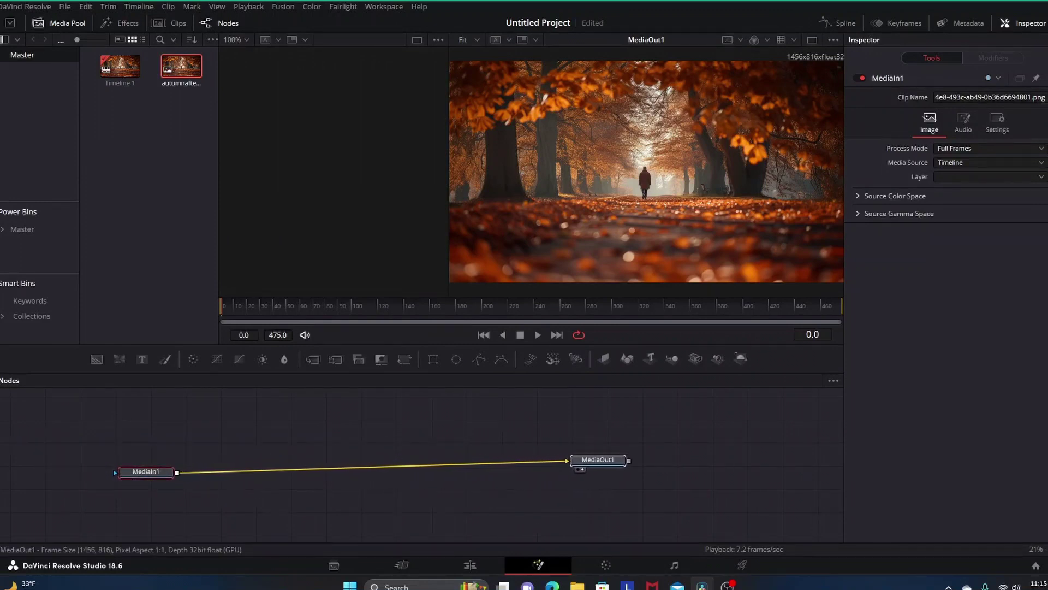
drag(629, 459, 651, 465)
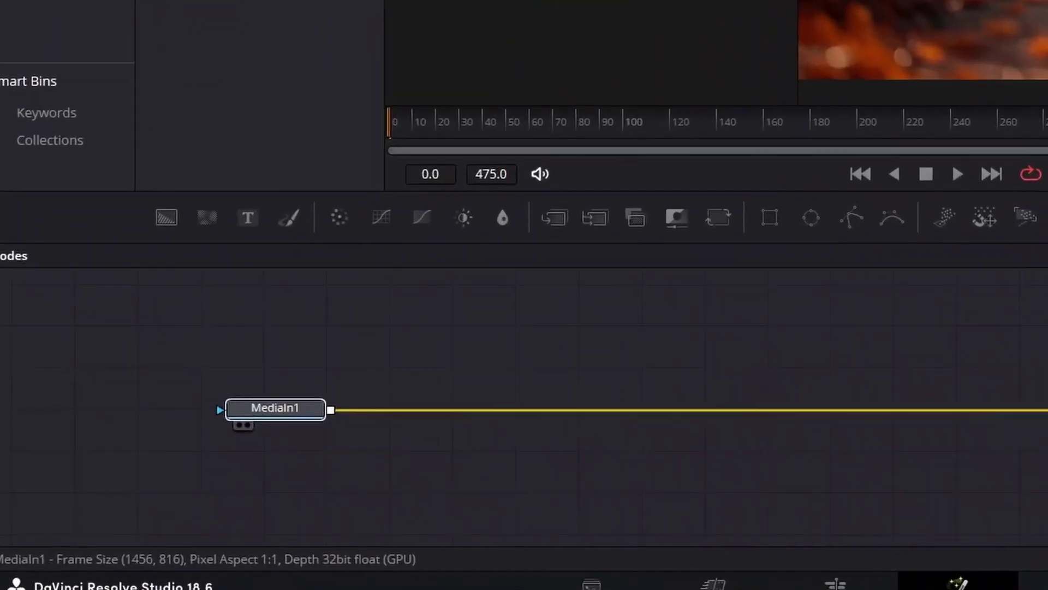
mouse_move(347, 397)
mouse_down()
mouse_move(350, 358)
mouse_move(355, 382)
mouse_up()
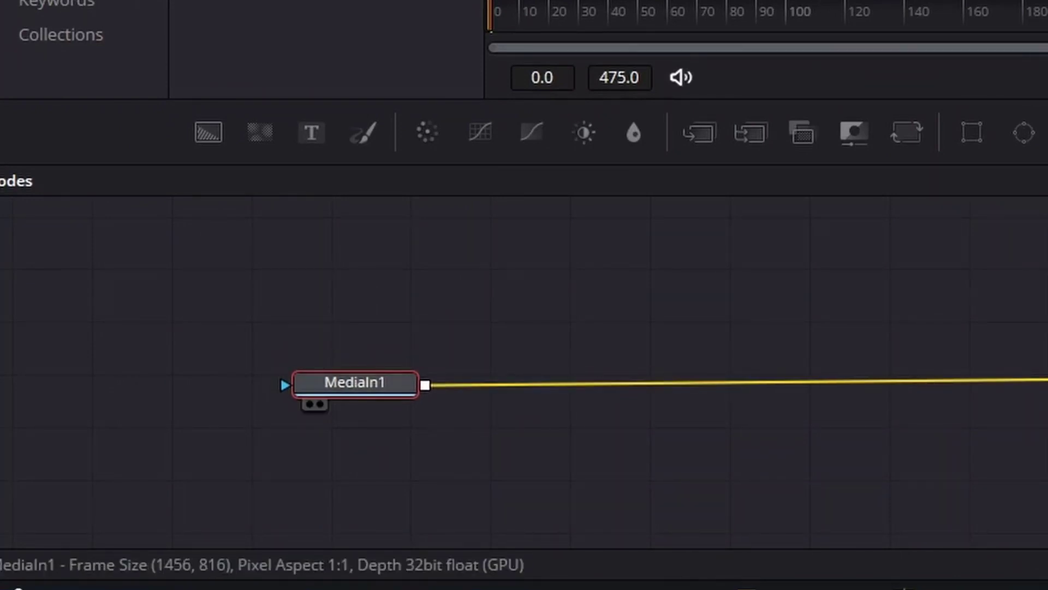
Step: Rename the MediaIn1 node as Autumn image
right_click(360, 382)
click(430, 156)
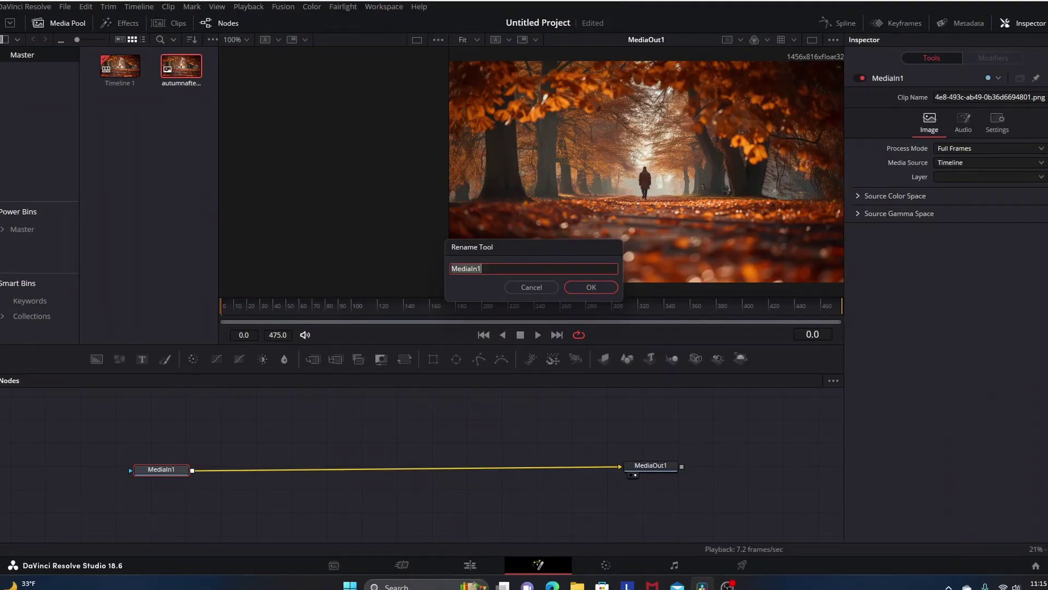
text(Autumn image)
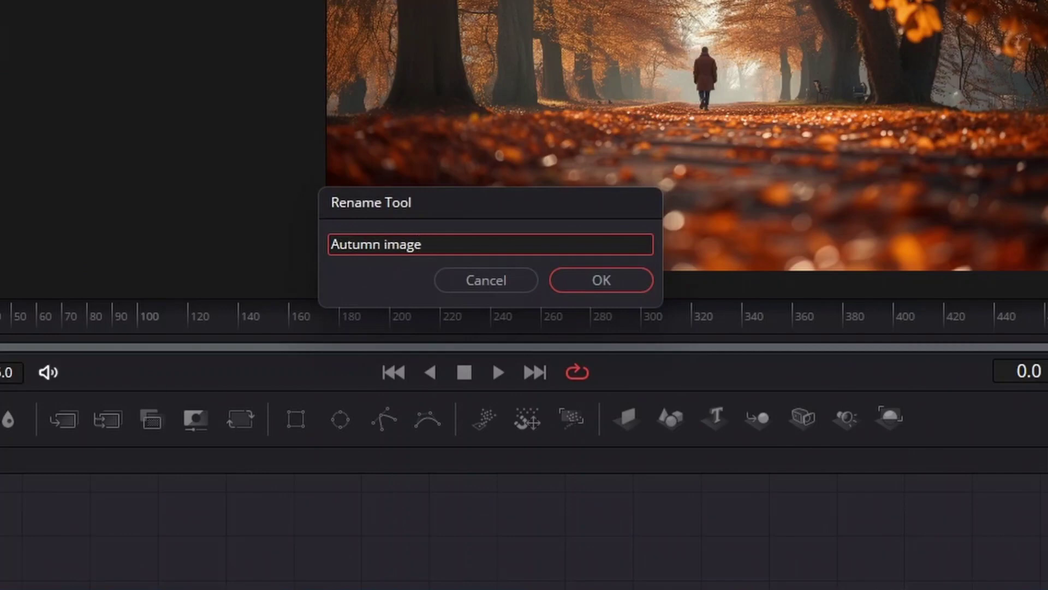
key(Return)
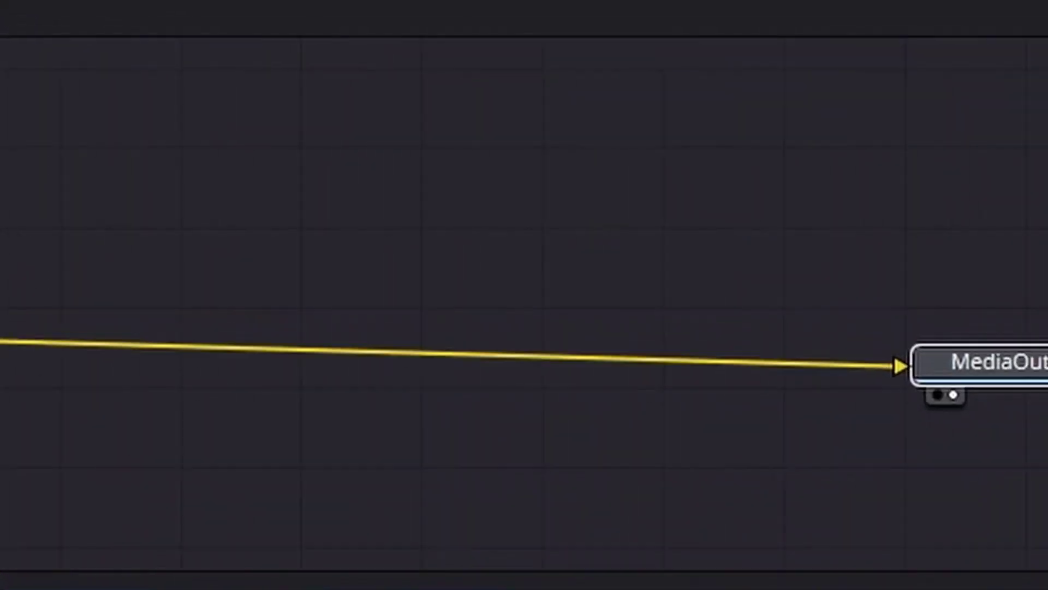
drag(675, 326, 652, 313)
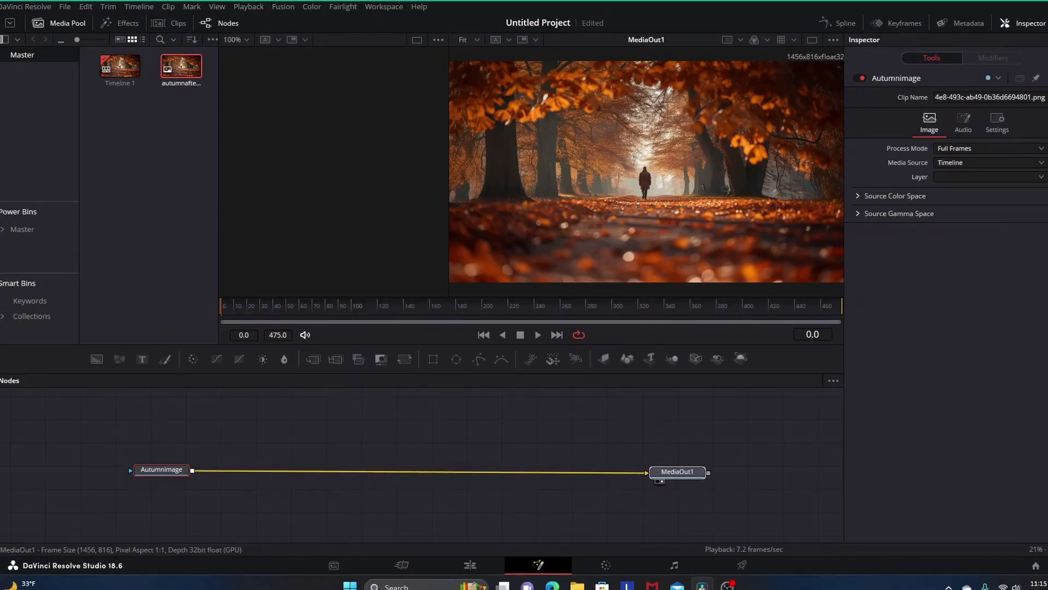
click(676, 472)
drag(161, 470, 164, 475)
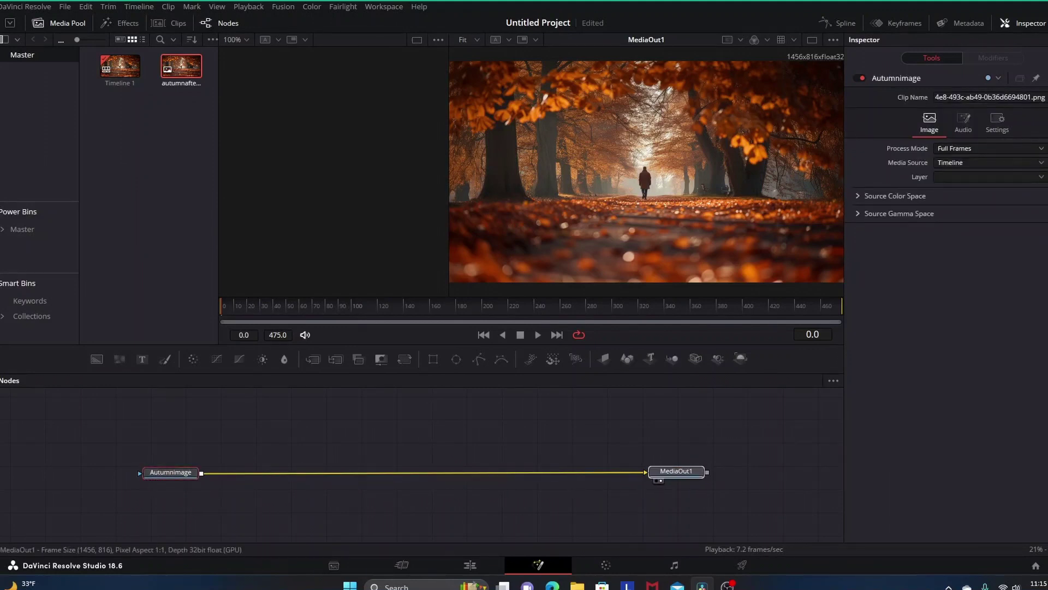
drag(676, 472, 672, 473)
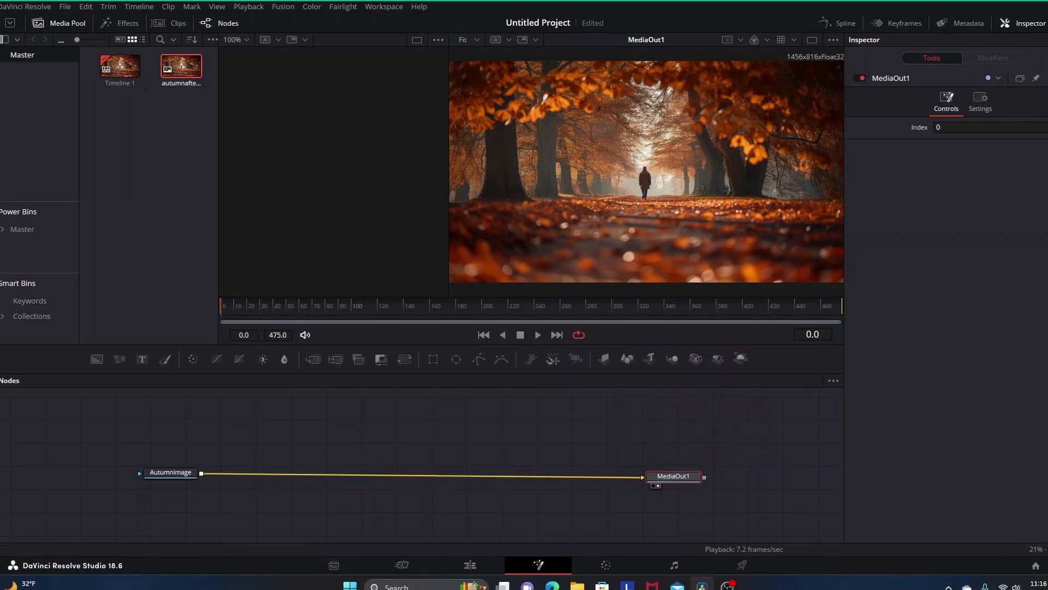
drag(171, 473, 170, 475)
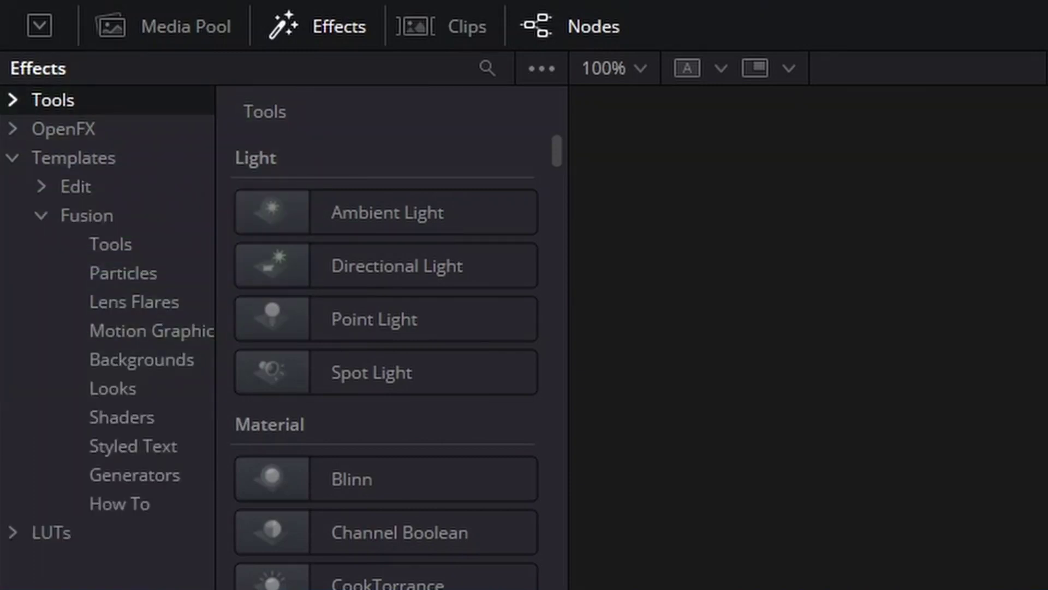
Step: Add the Blowing Leaves particle template from the Fusion effects templates to the node graph
click(123, 273)
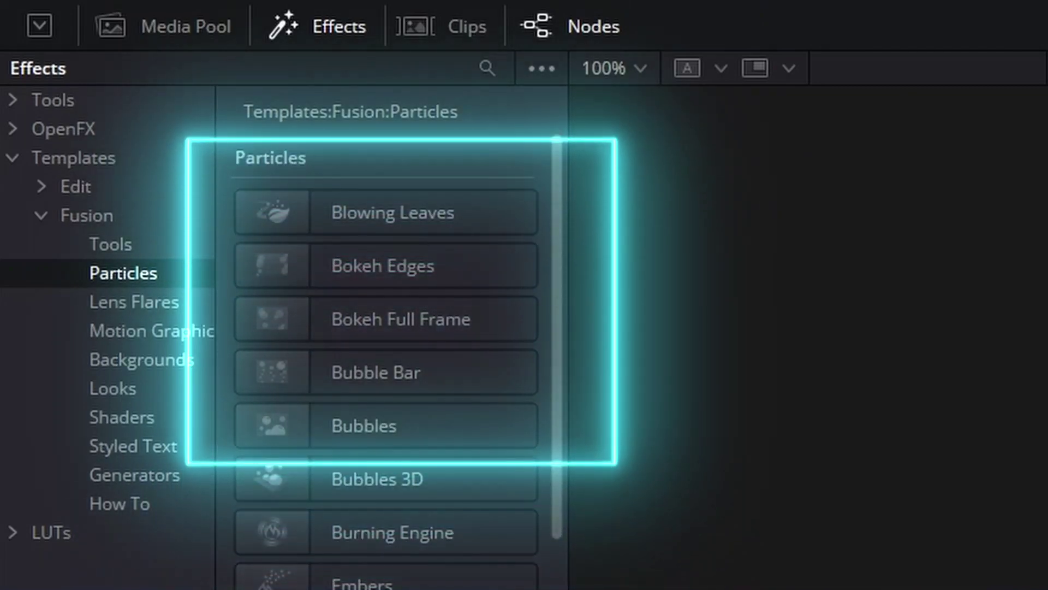
scroll(386, 327, down, 5)
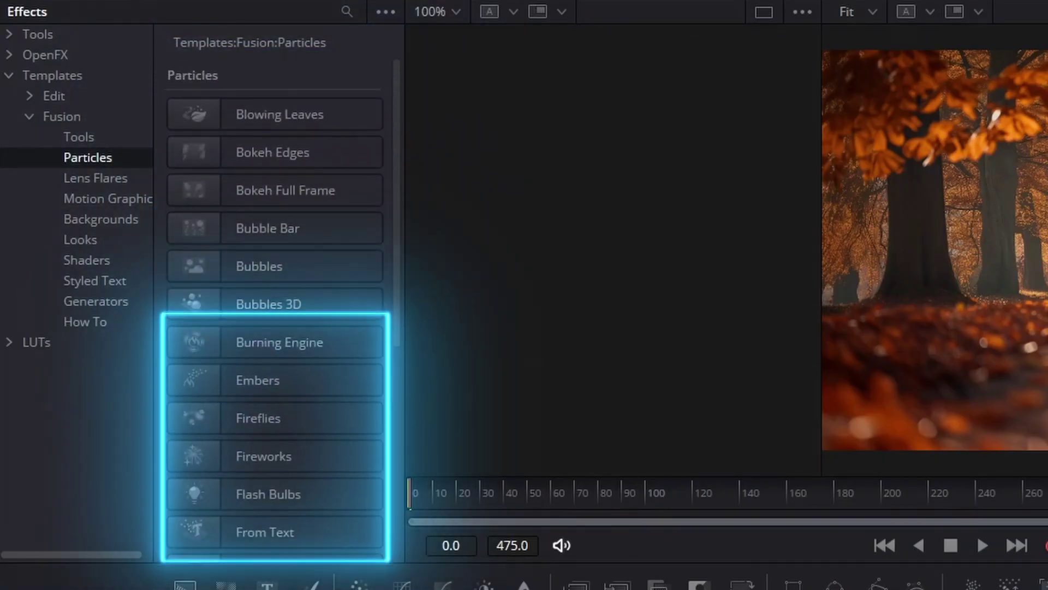
scroll(274, 306, down, 4)
scroll(274, 306, up, 4)
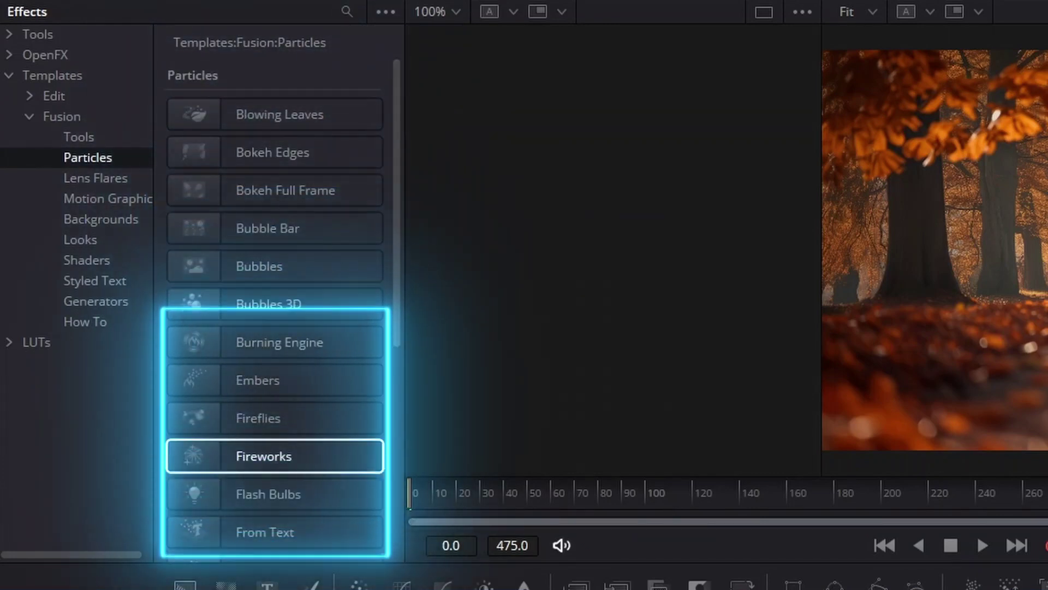
scroll(275, 455, down, 5)
scroll(274, 464, up, 5)
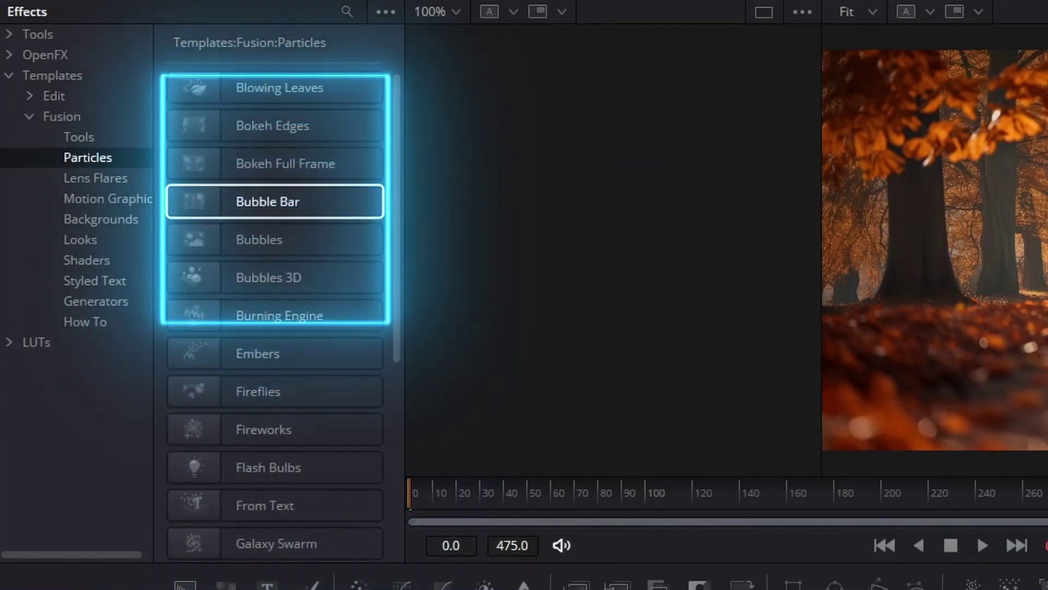
scroll(274, 164, up, 1)
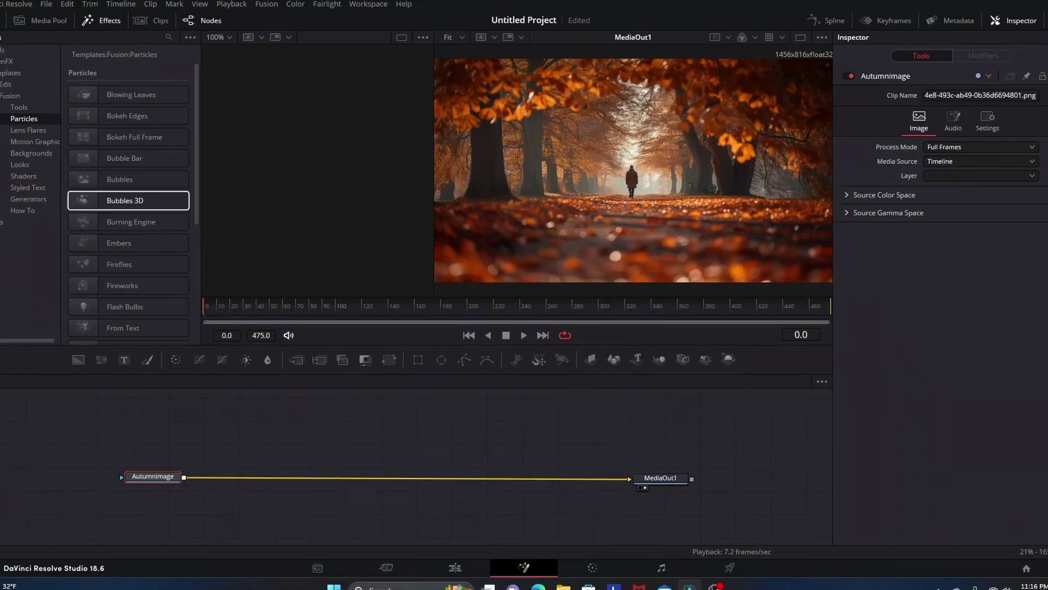
click(128, 95)
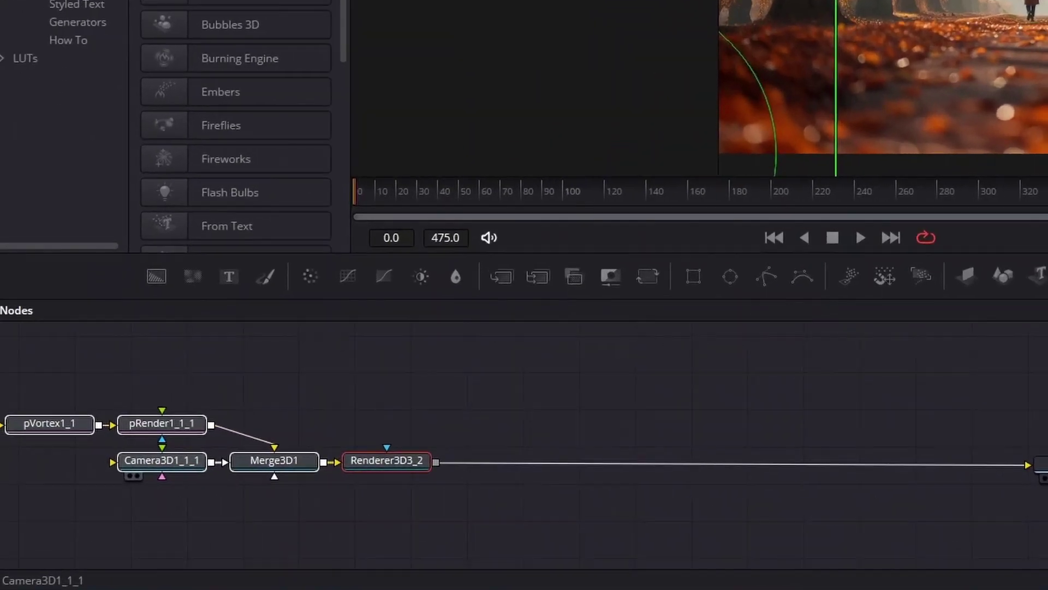
Step: Position the Blowing Leaves nodes above the image-to-output connection and move the Autumnimage and MediaOut1 nodes lower to make room
drag(82, 476, 137, 424)
drag(191, 340, 693, 367)
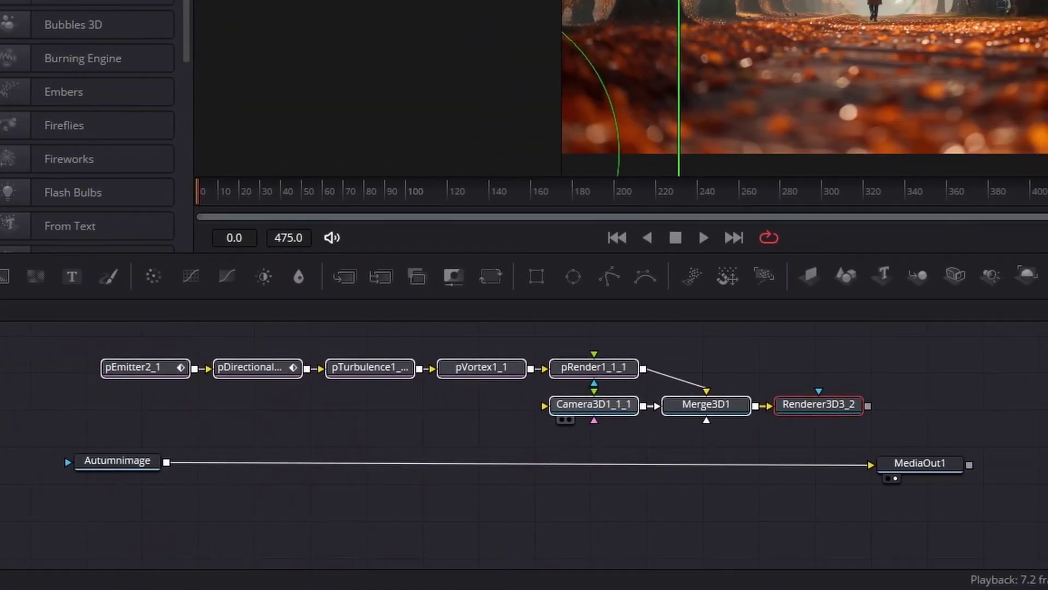
click(594, 404)
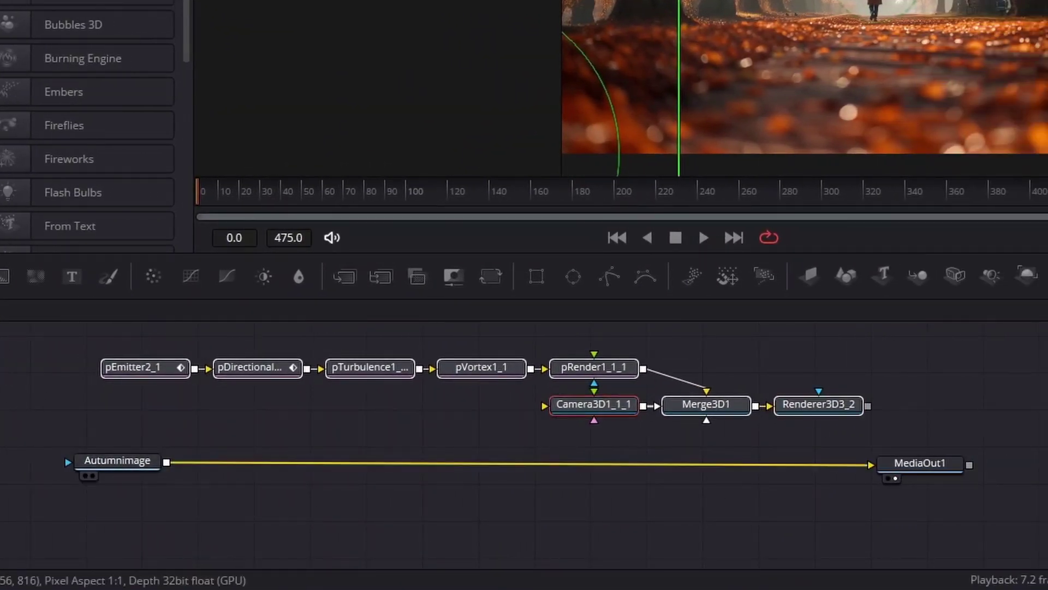
drag(117, 460, 118, 504)
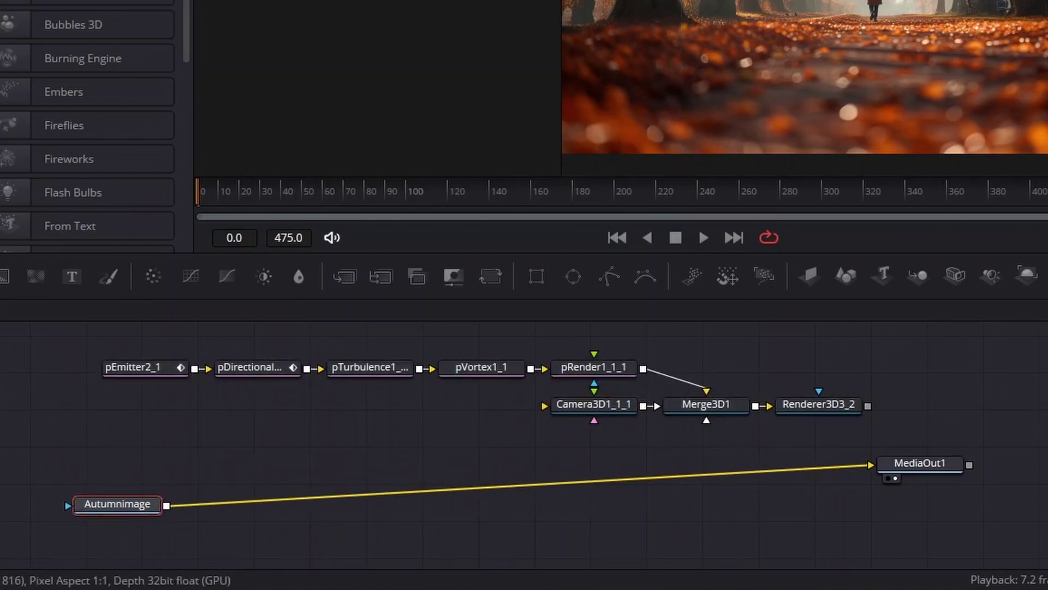
drag(920, 462, 921, 496)
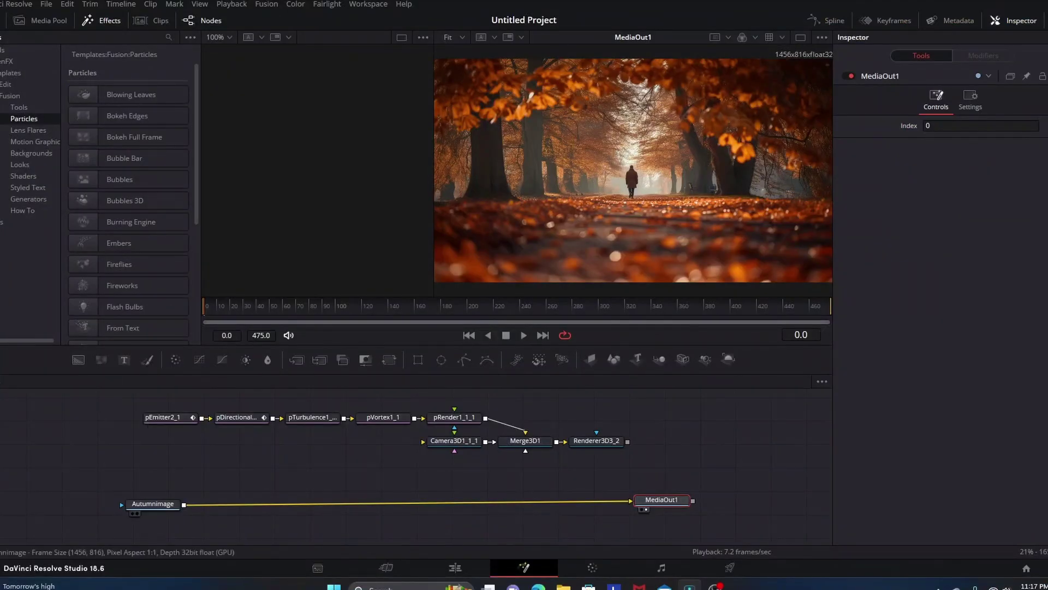
Step: Reroute the Autumnimage output from MediaOut1 to the pink input of Camera3D1_1_1, and connect Renderer3D3_2 to MediaOut1
drag(153, 504, 125, 499)
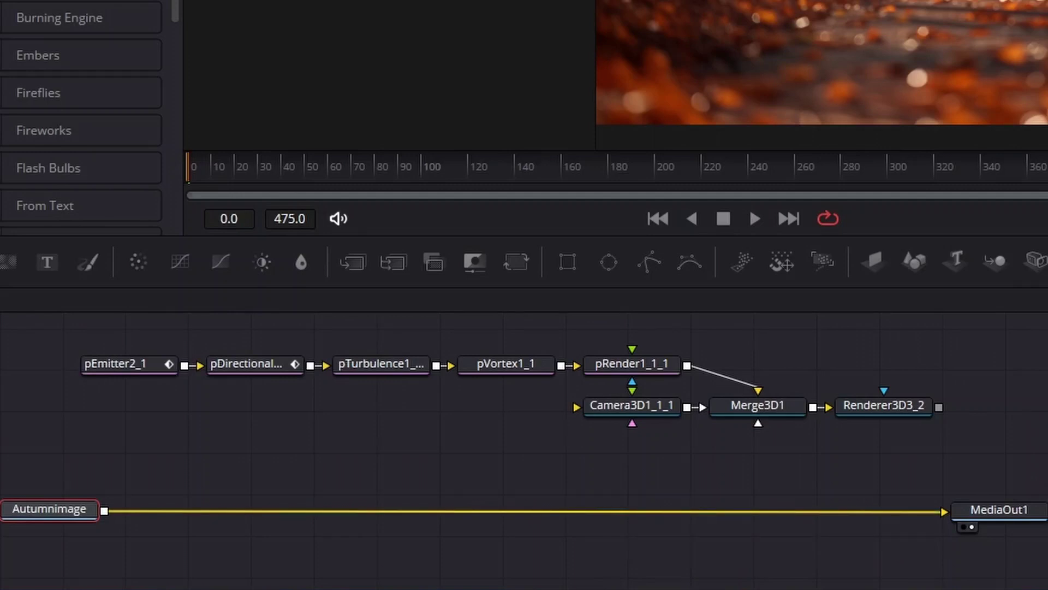
key(ctrl+z)
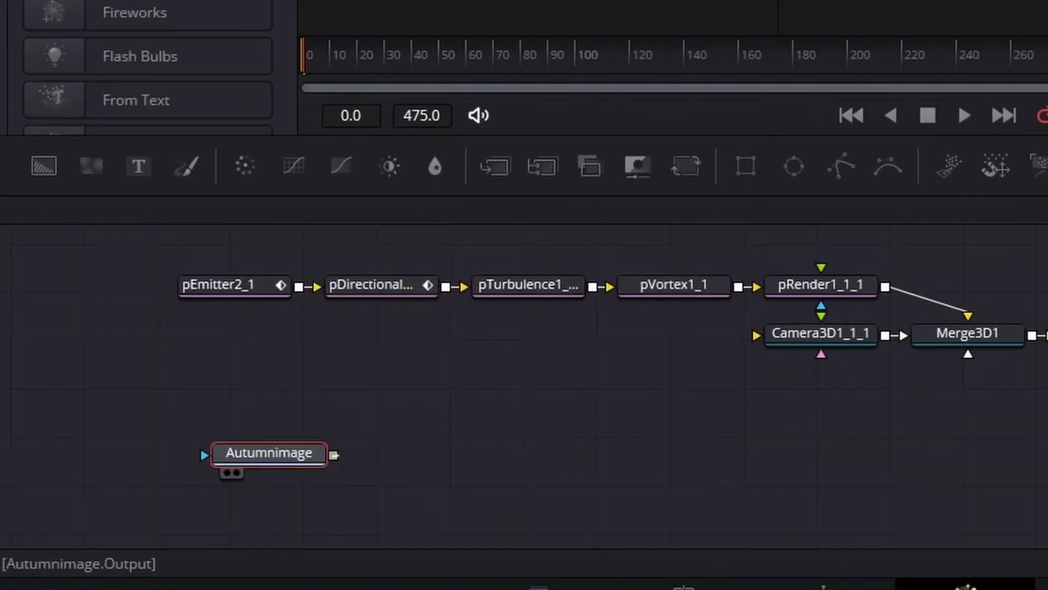
drag(549, 442, 827, 369)
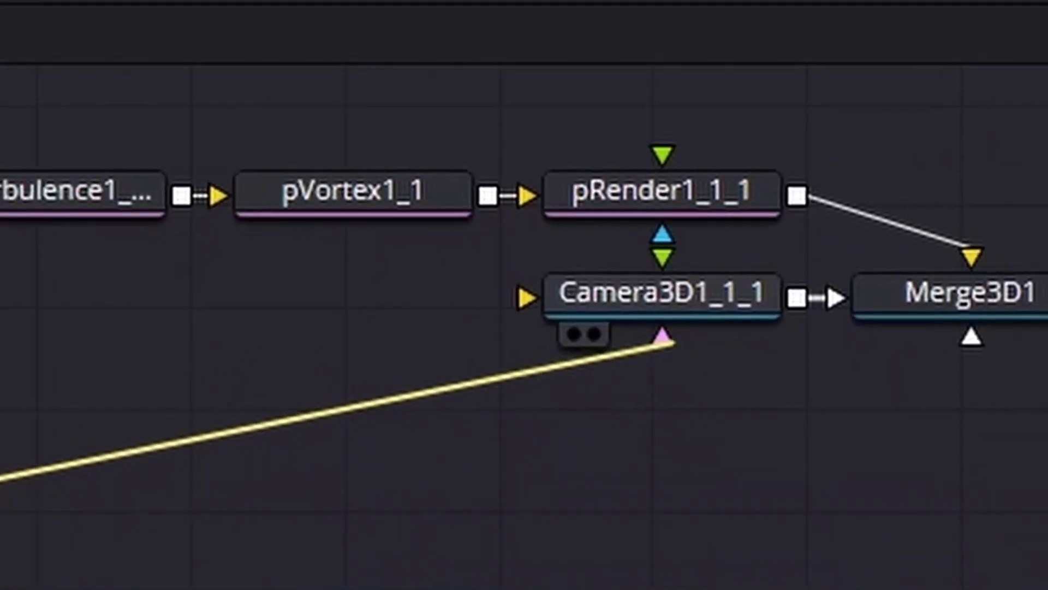
drag(645, 356, 640, 335)
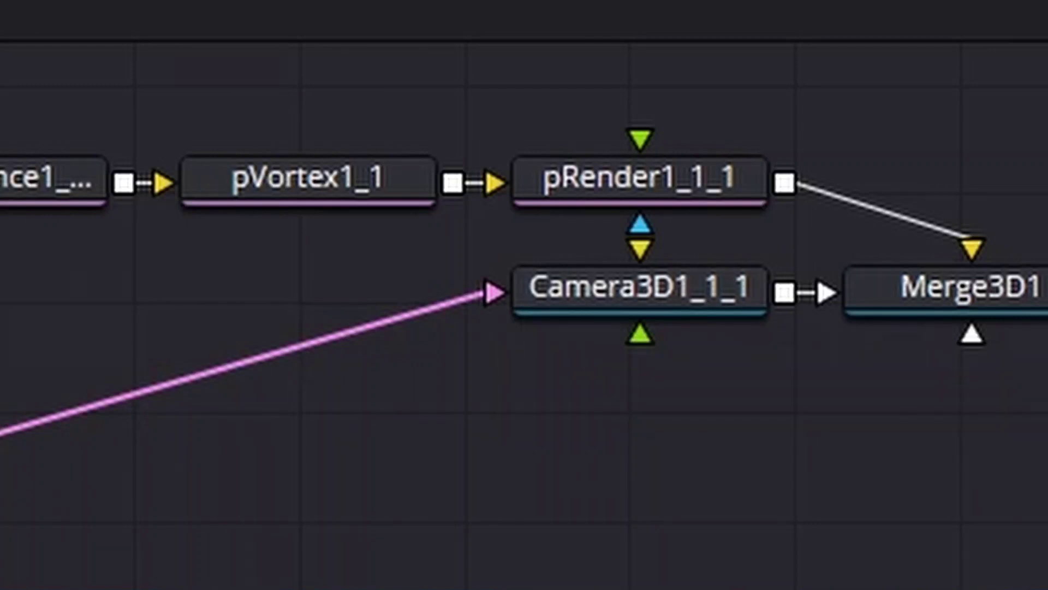
drag(700, 496, 718, 474)
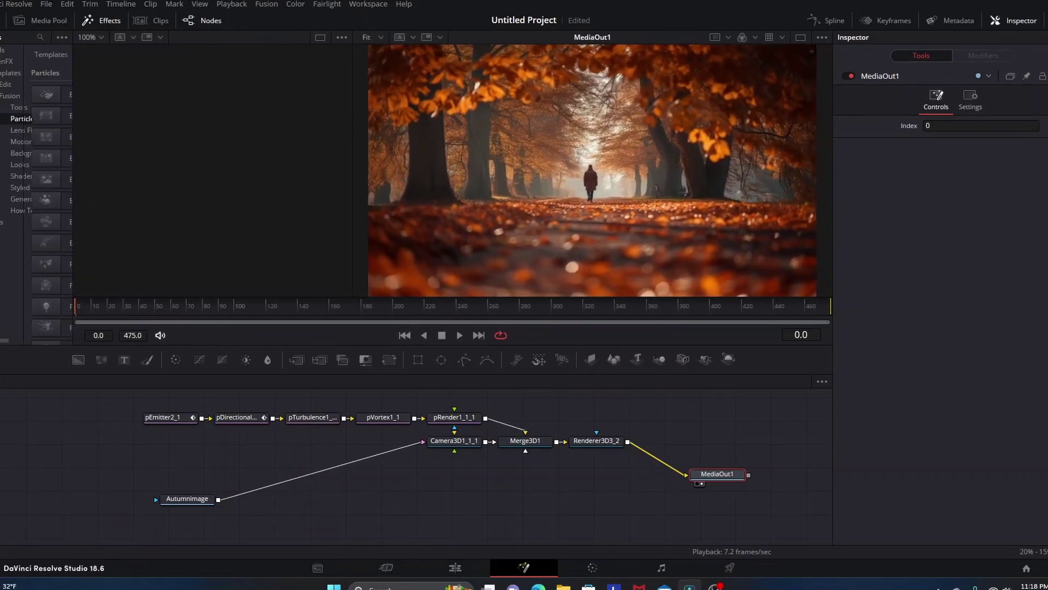
Step: Set the timeline proxy resolution to Half for playback
click(231, 4)
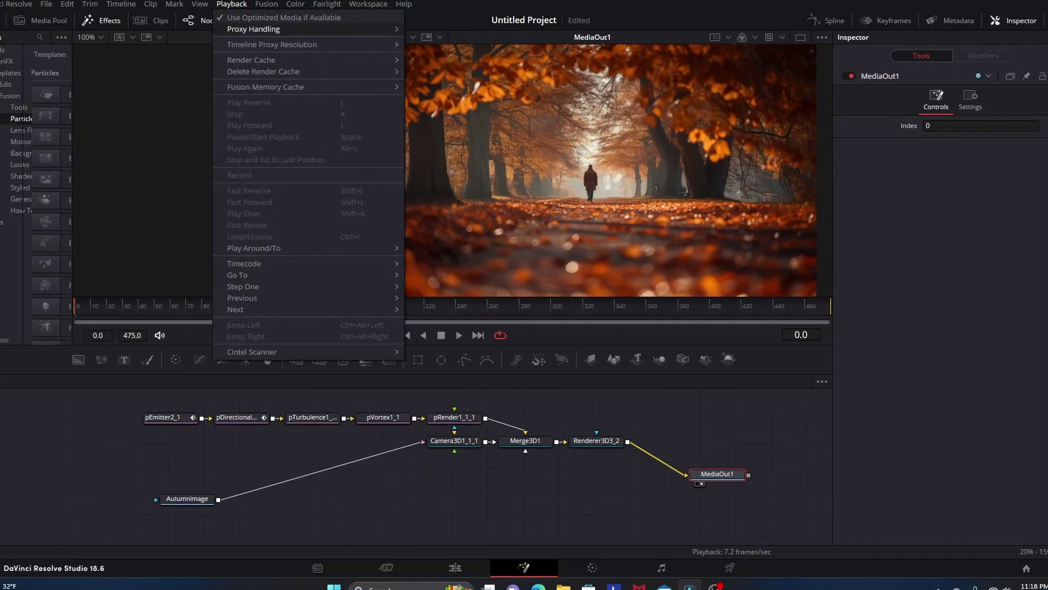
mouse_move(308, 29)
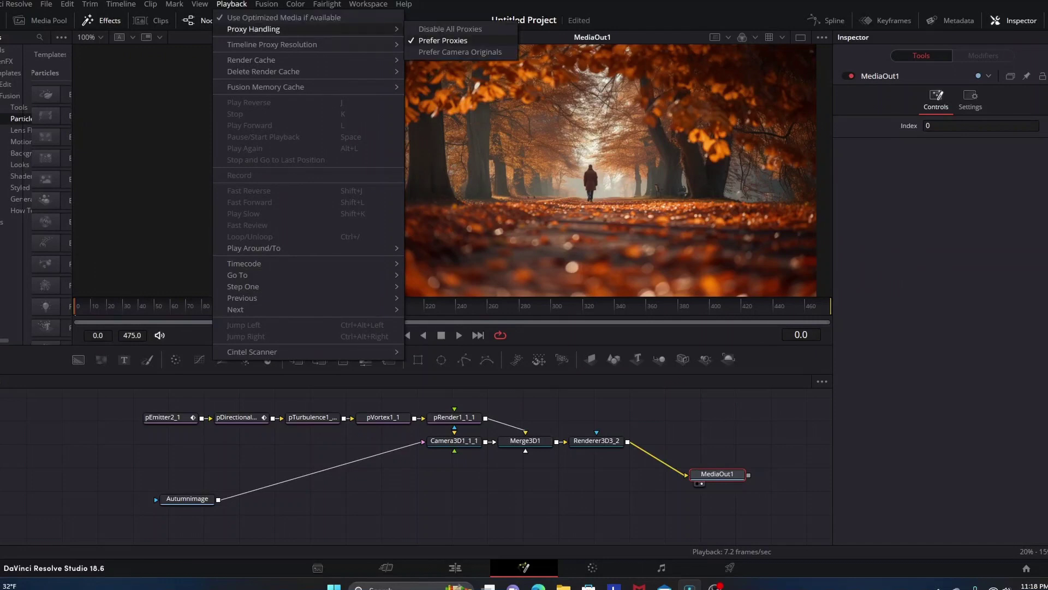
mouse_move(272, 44)
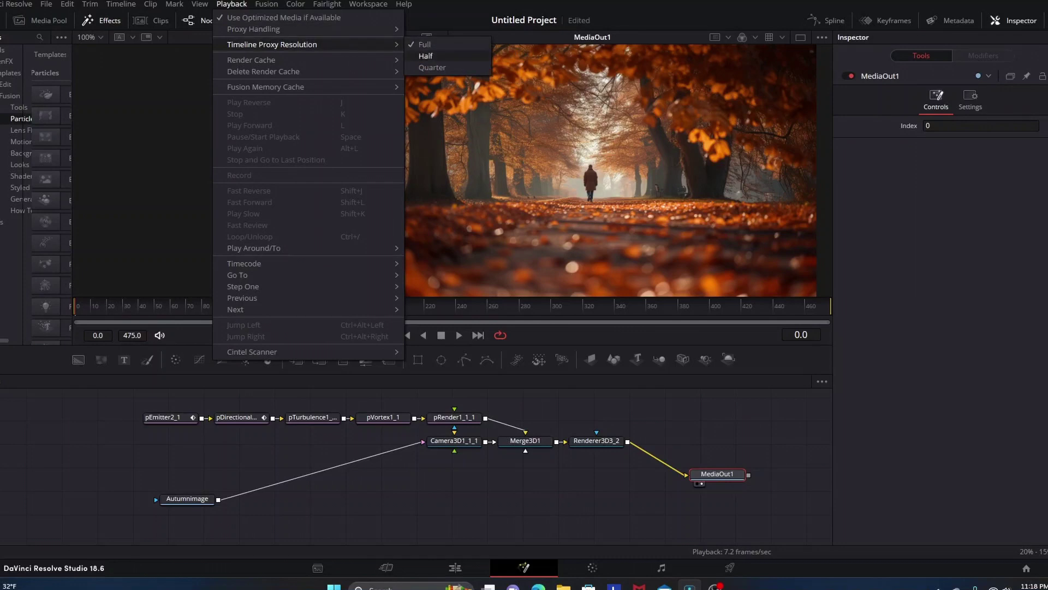
click(431, 55)
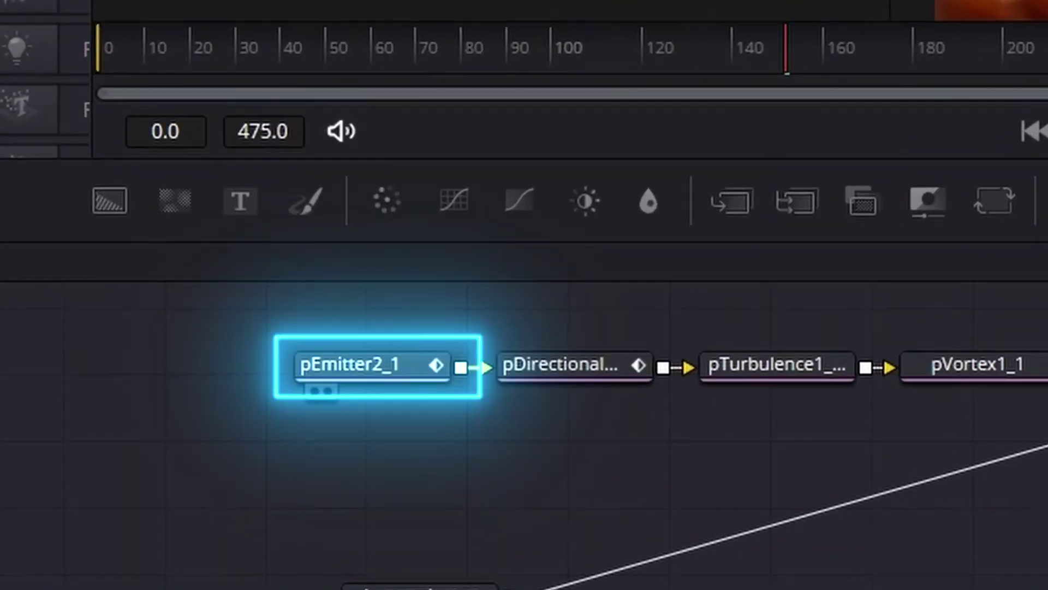
Step: Select the pEmitter2_1 node and change its particle style brush to leaf_gold_f
click(373, 364)
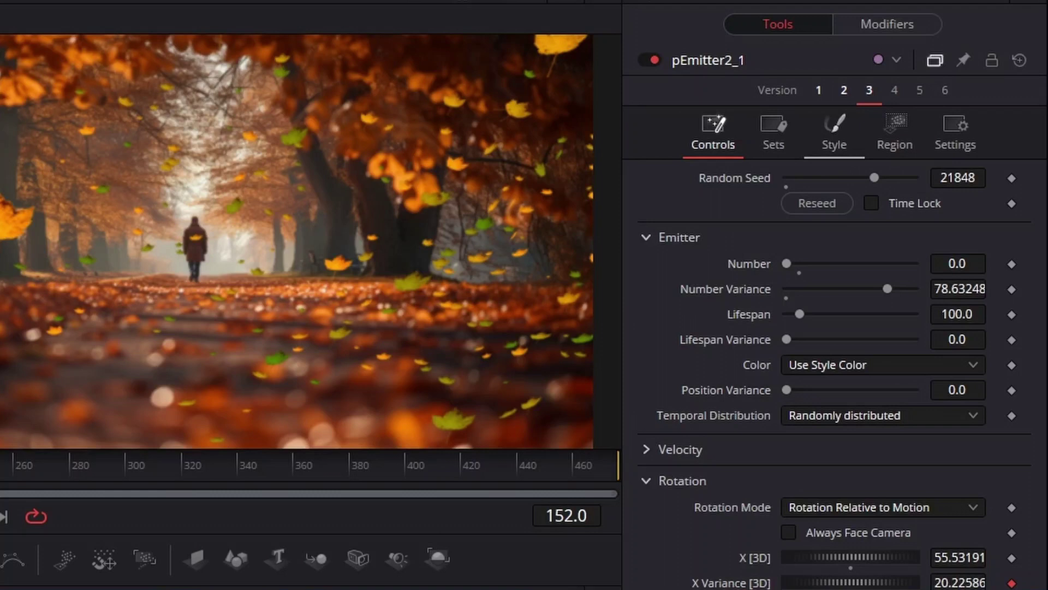
click(834, 133)
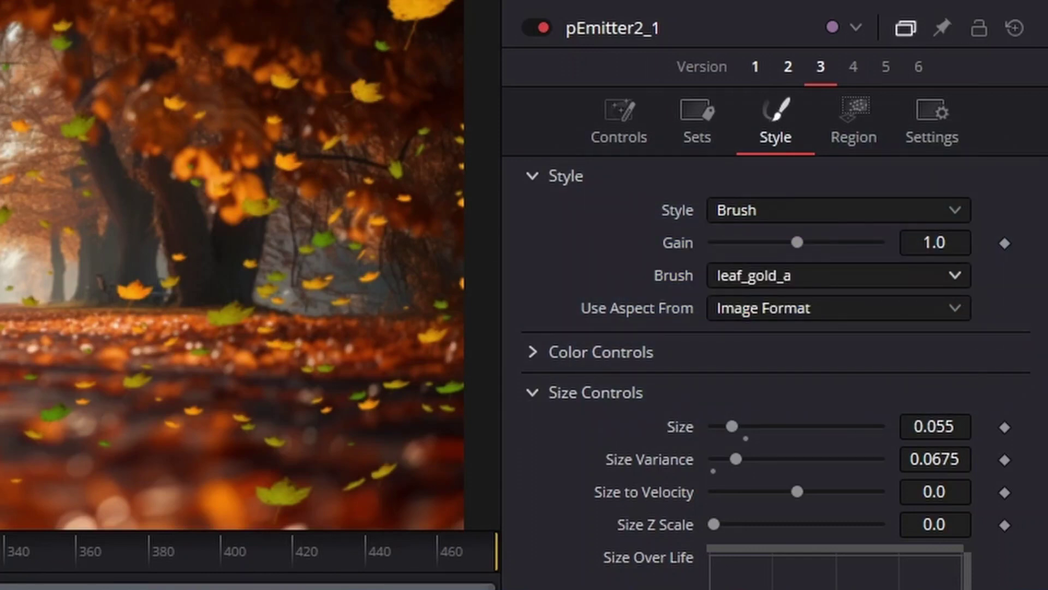
click(838, 275)
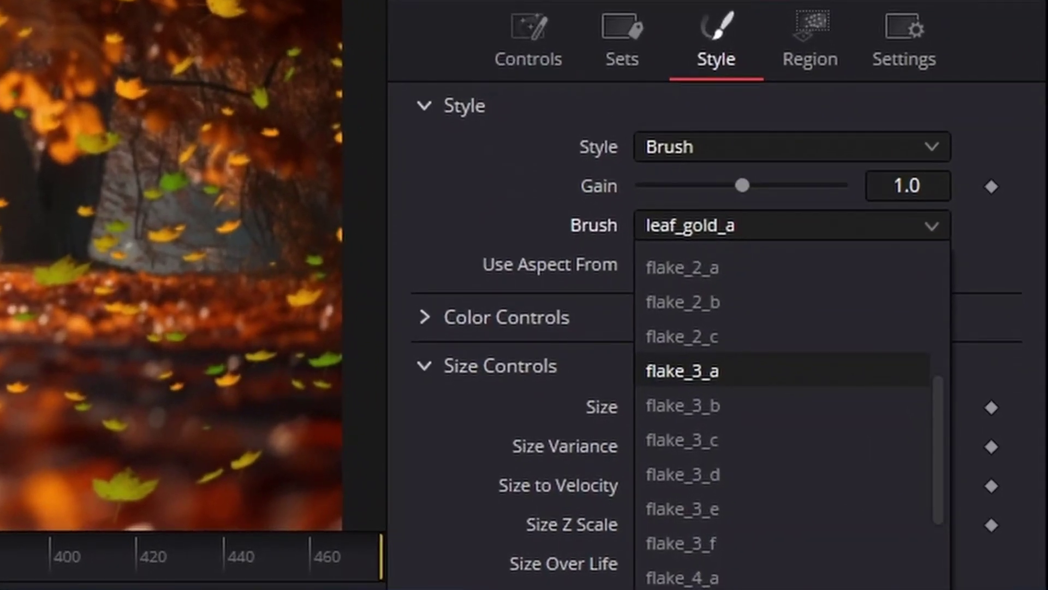
scroll(791, 415, down, 3)
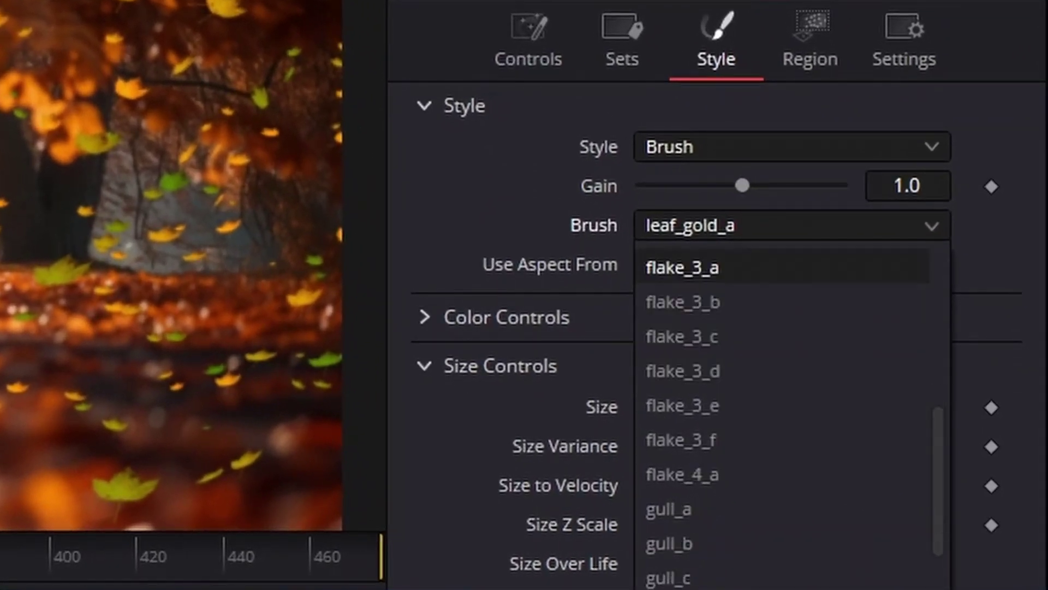
scroll(792, 415, down, 8)
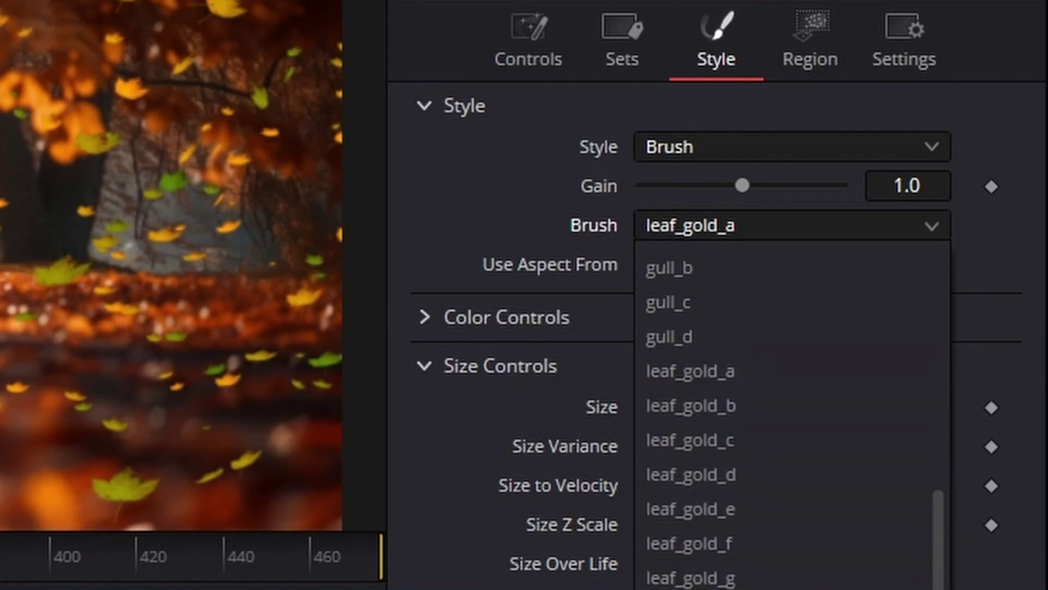
scroll(691, 507, down, 1)
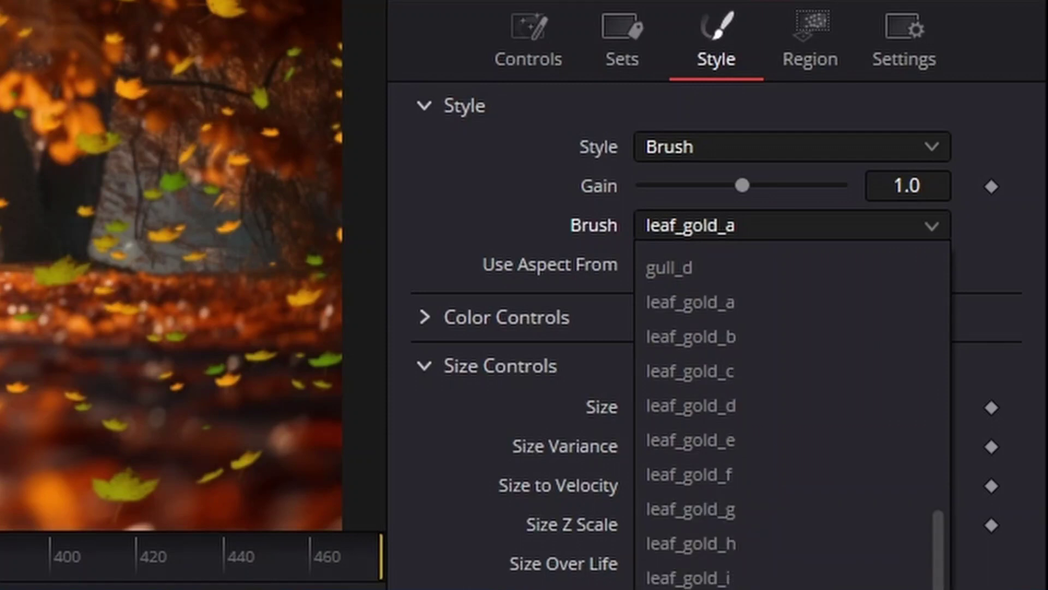
scroll(688, 474, down, 4)
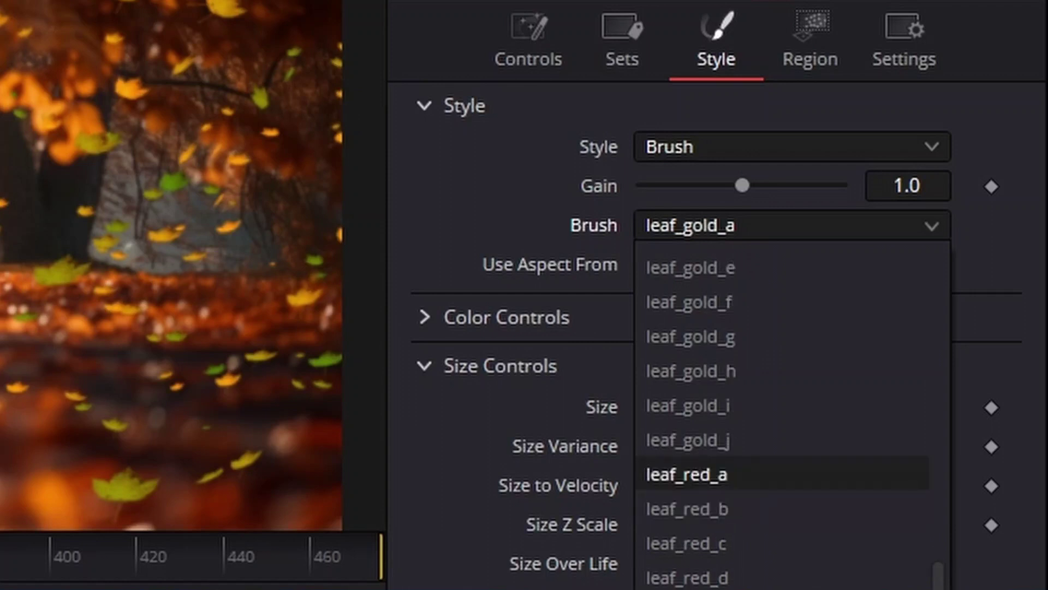
scroll(688, 507, up, 4)
scroll(687, 508, down, 1)
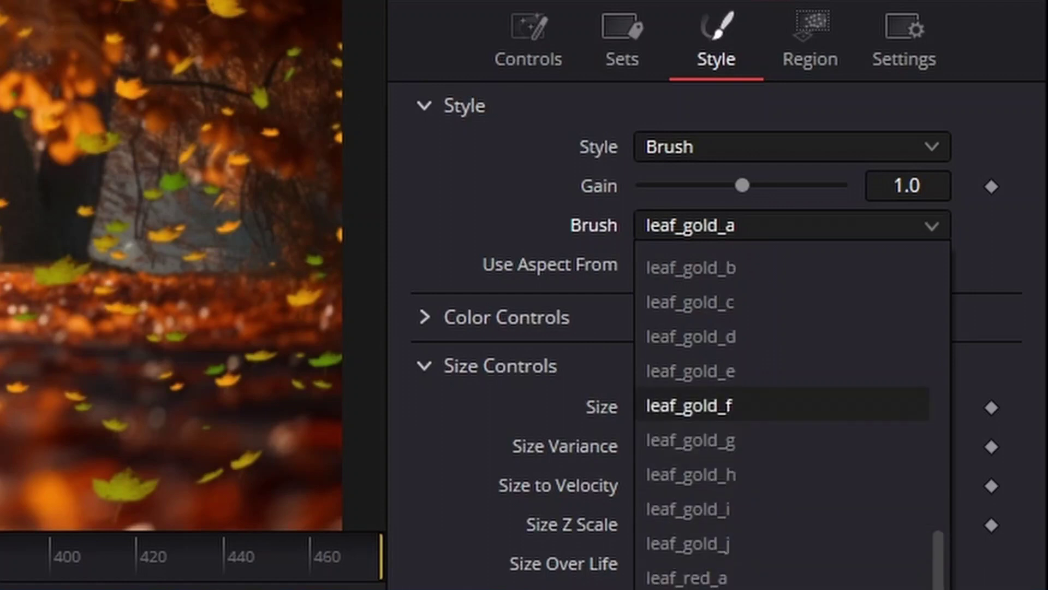
click(689, 405)
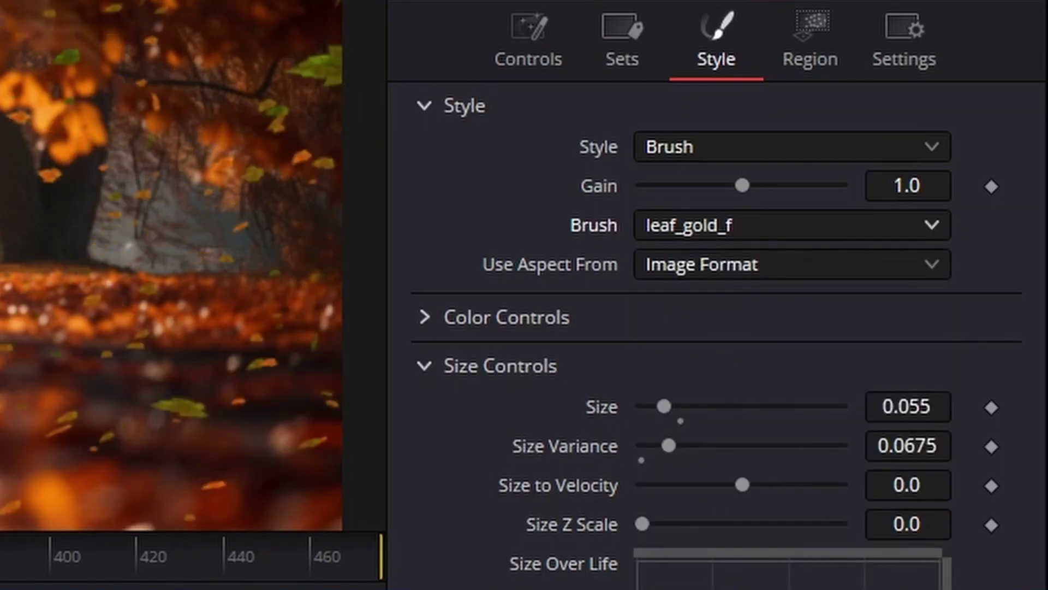
Step: Change the pEmitter2_1 brush to leaf_red_a and play a short stretch of the animation to preview it
click(792, 225)
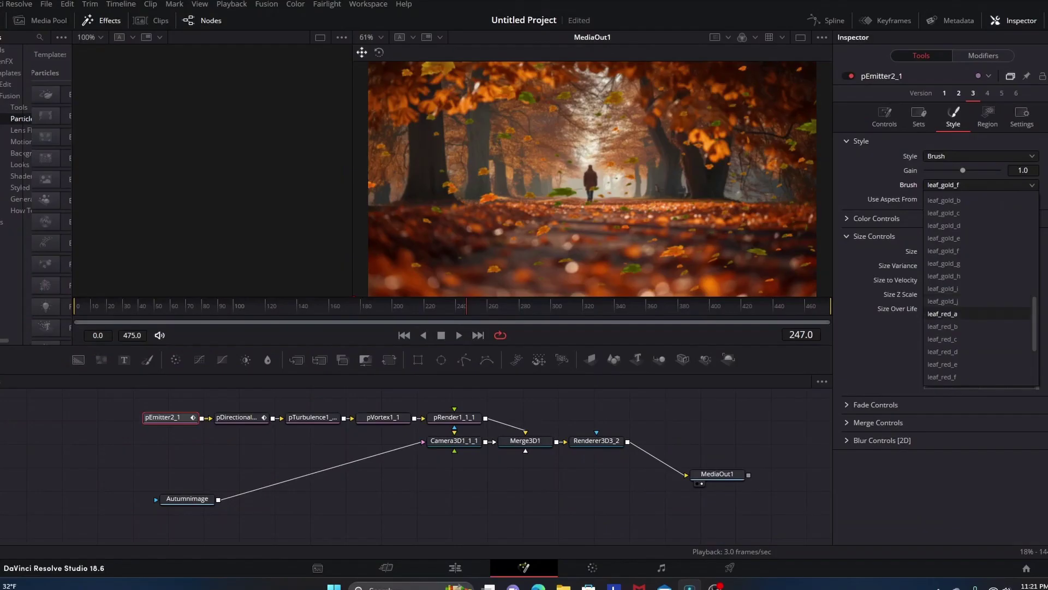
click(687, 577)
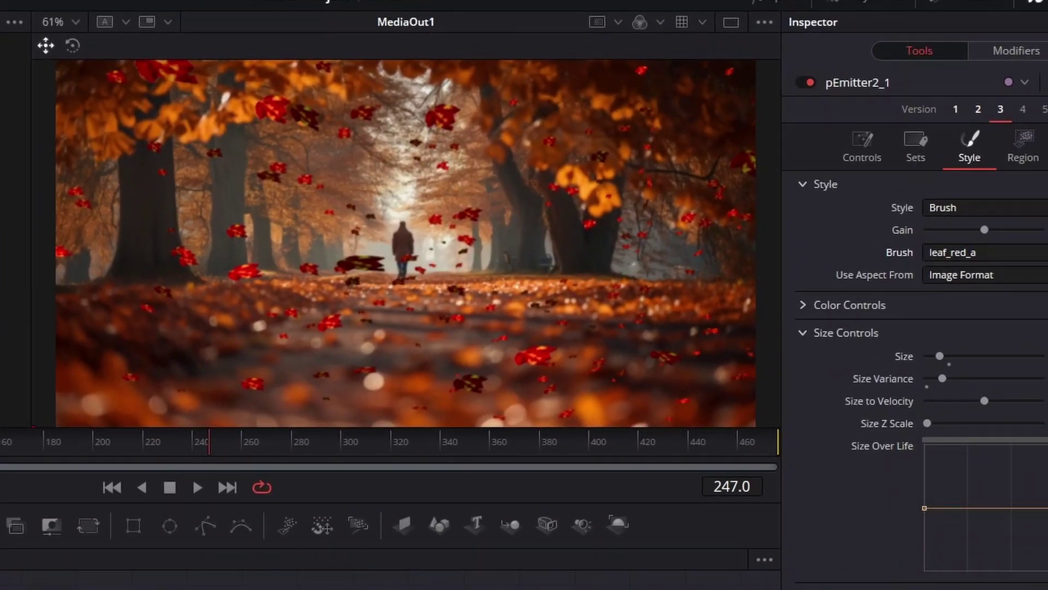
key(space)
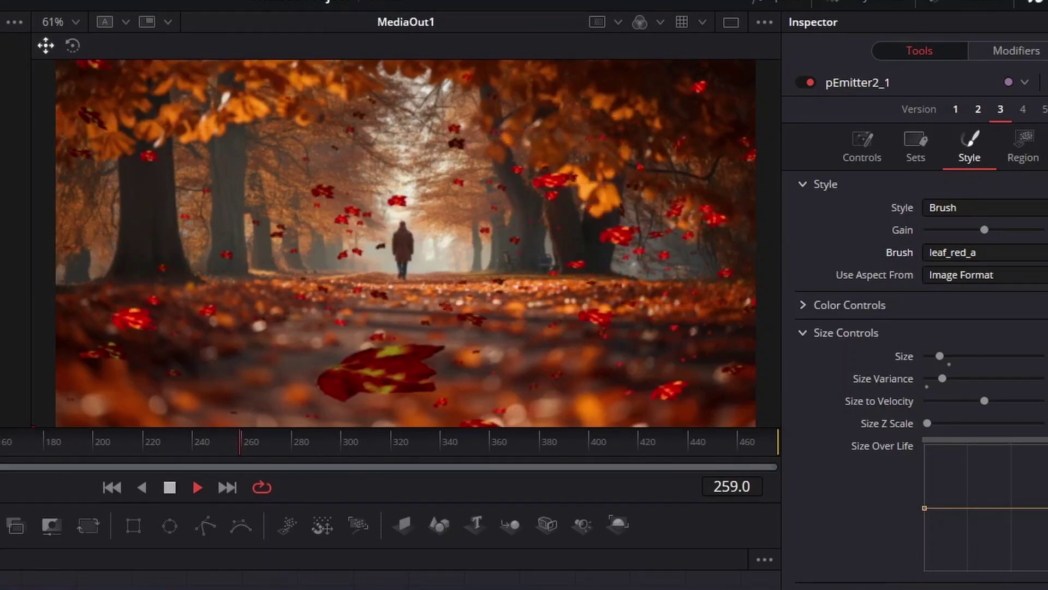
key(space)
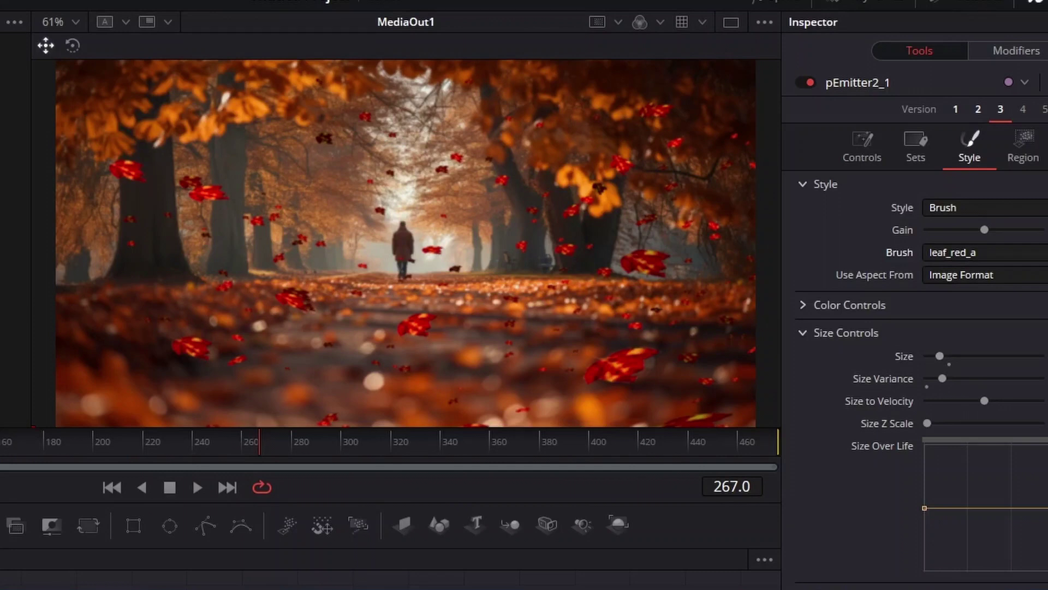
Step: Try leaf_red_b as the pEmitter2_1 brush, and change the brush to leaf_red_c
click(984, 252)
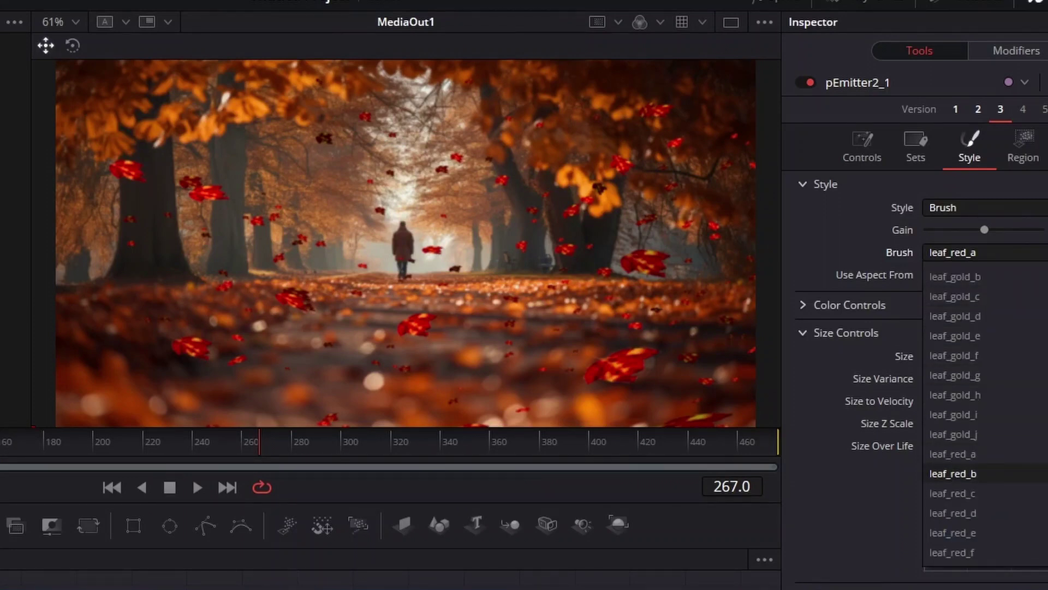
click(955, 473)
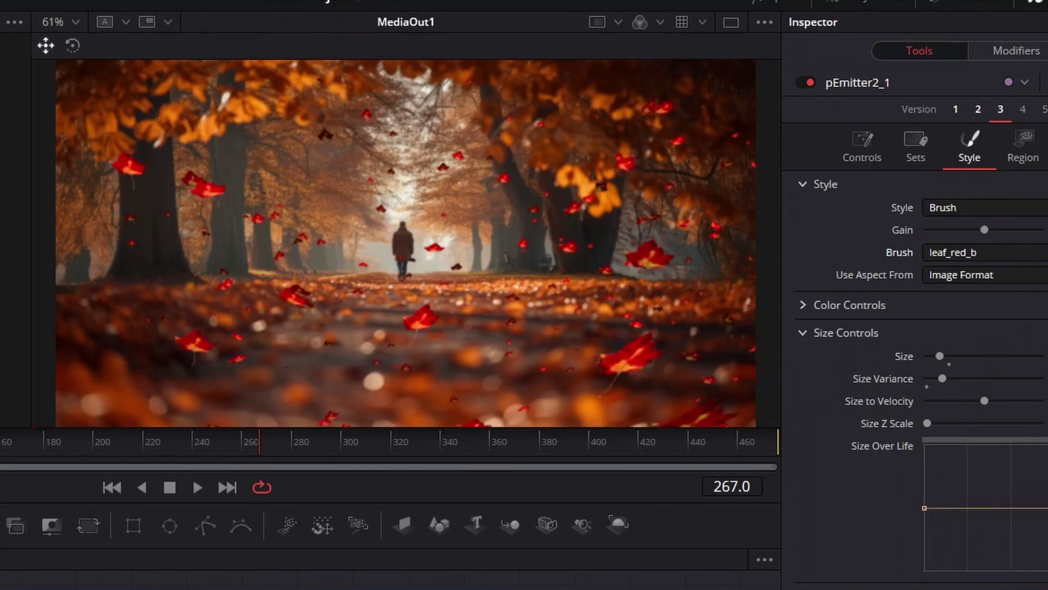
click(983, 252)
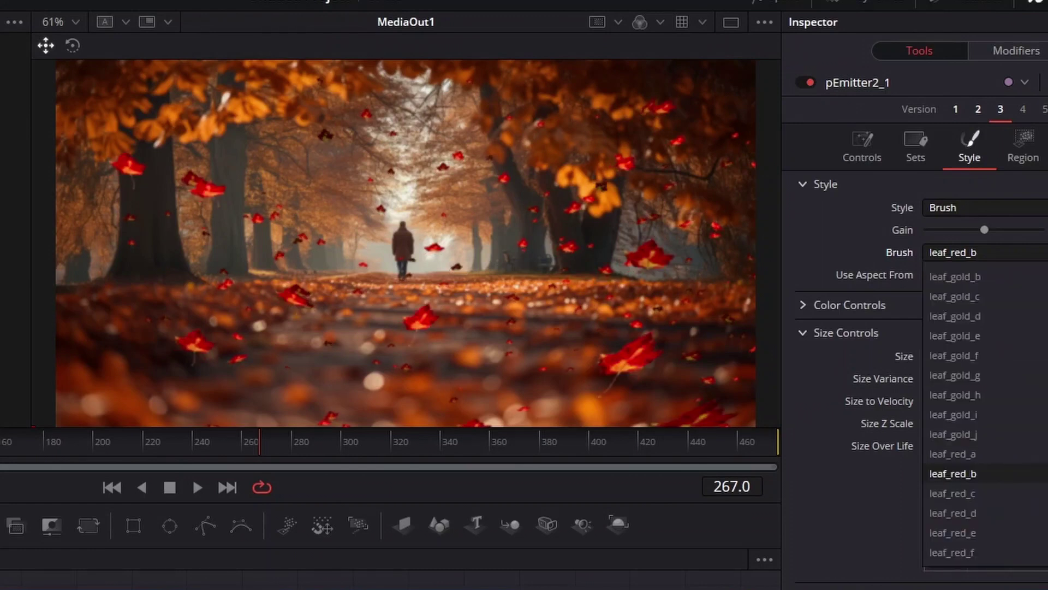
click(953, 493)
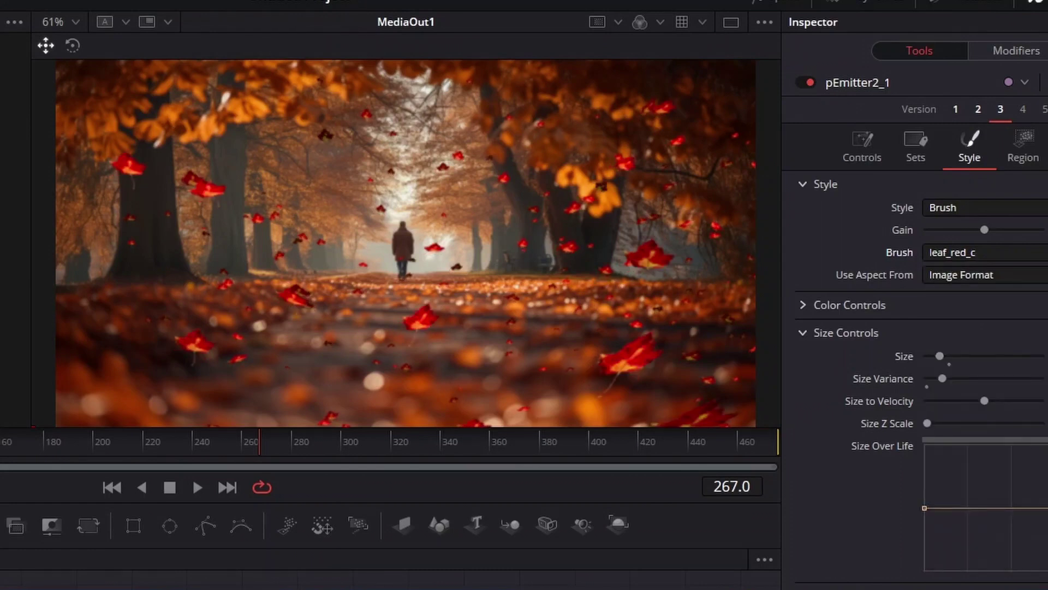